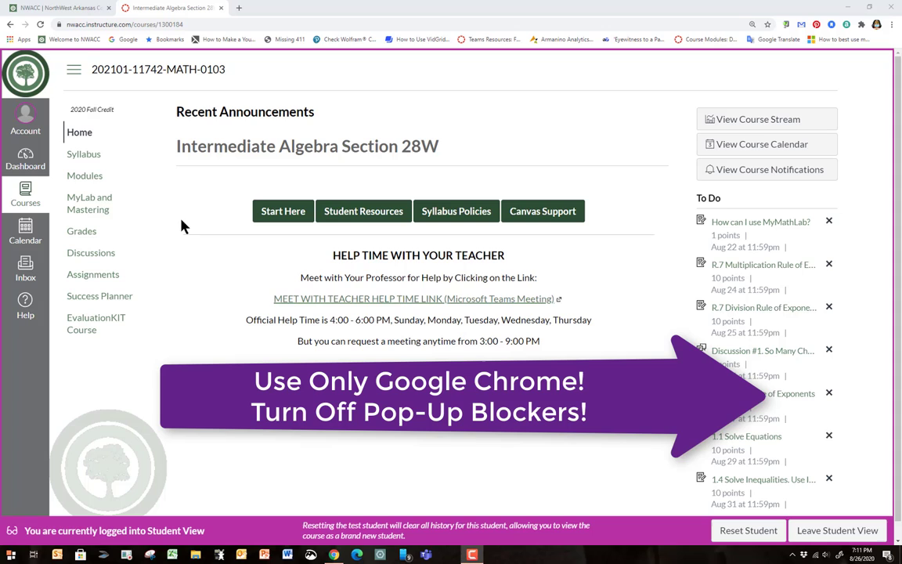
Step: Open the MyLab and Mastering page from the Intermediate Algebra Section 28W course navigation
left_click(85, 208)
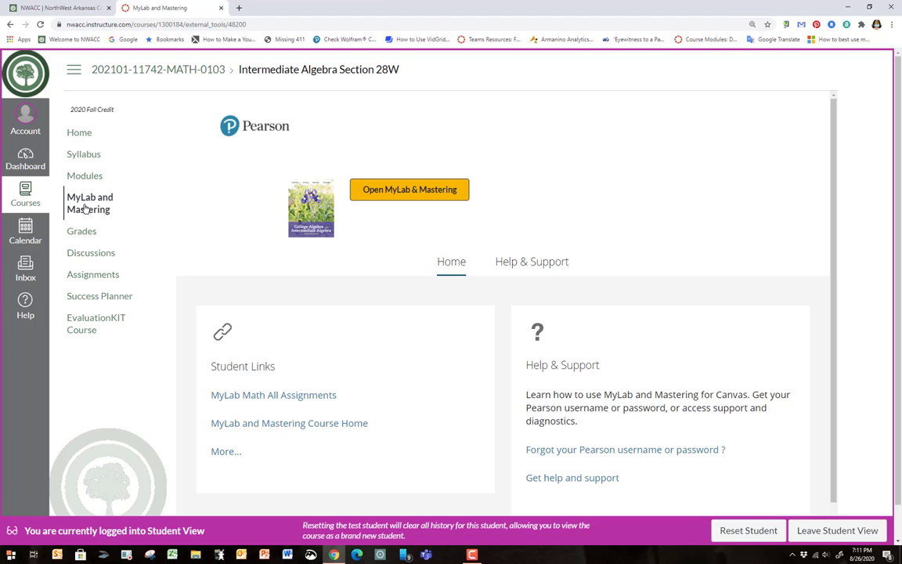
Step: Launch MyLab & Mastering in a new tab and accept the Pearson end user license agreement
left_click(392, 192)
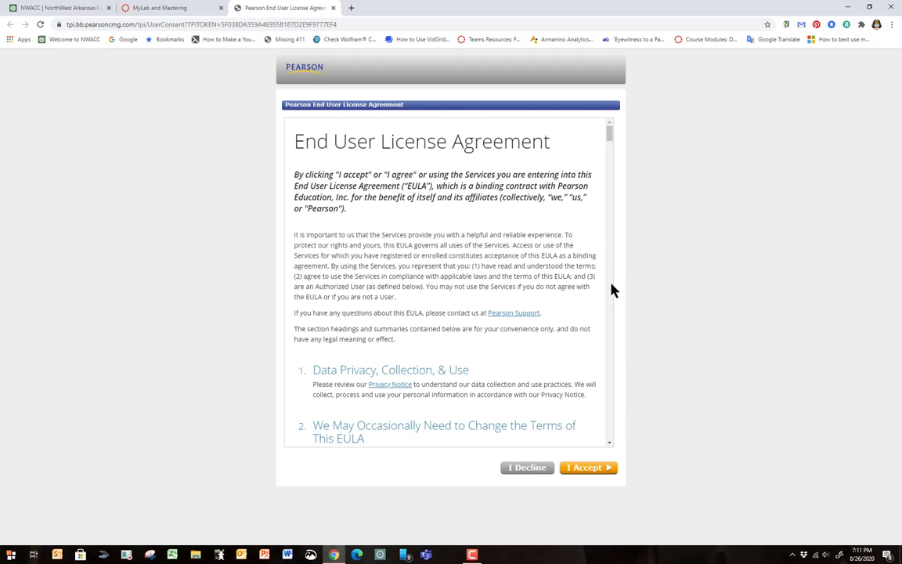
left_click(590, 470)
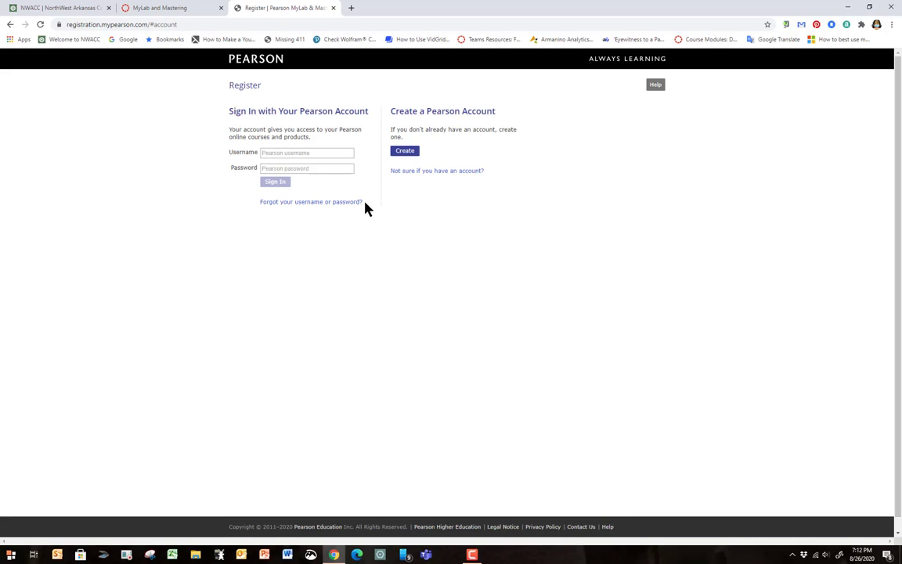
Step: Start a new Pearson account, entering the student's e-mail address as both email and username
left_click(409, 150)
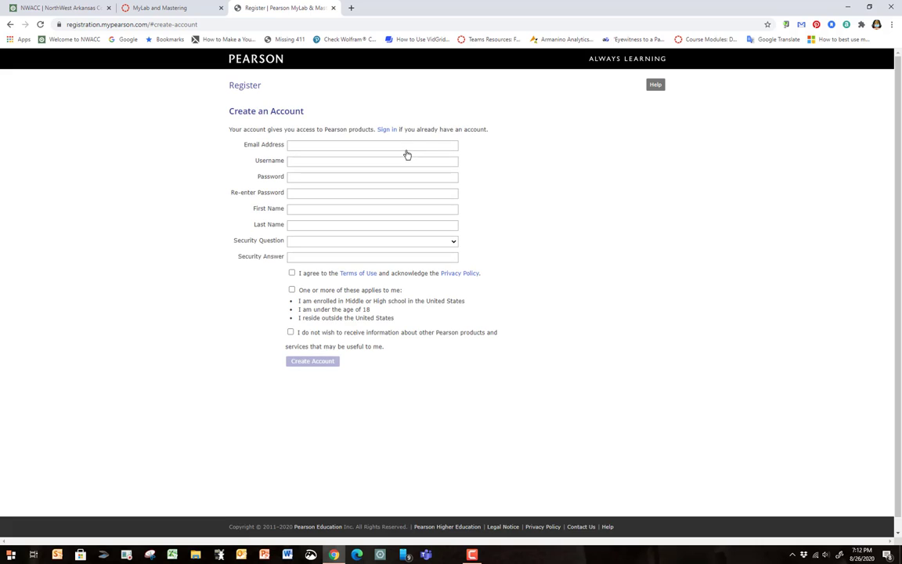
left_click(328, 144)
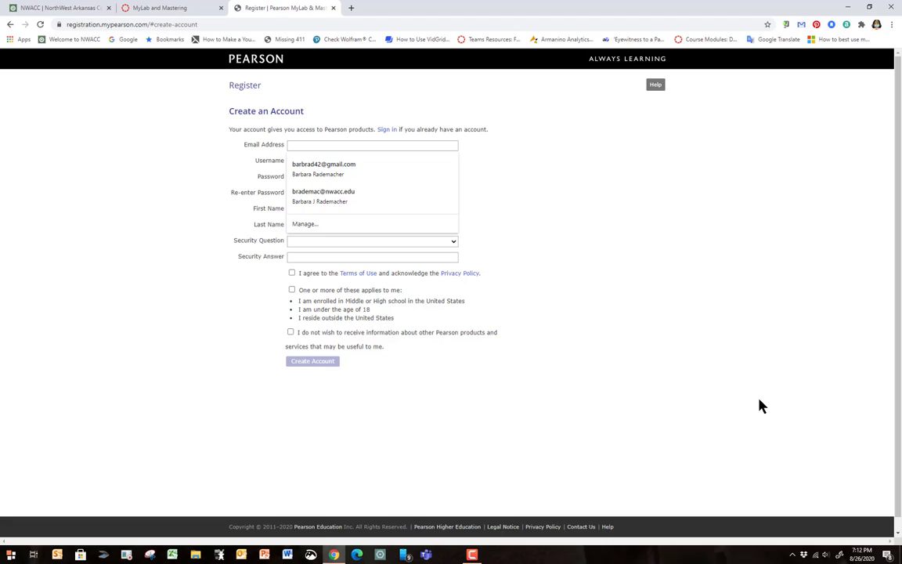
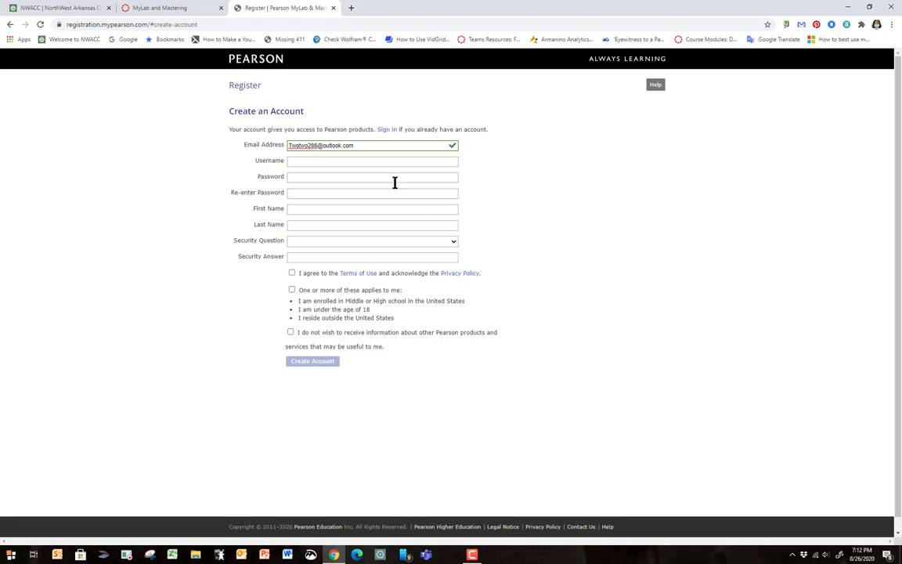
left_click(365, 160)
key("ctrl+v")
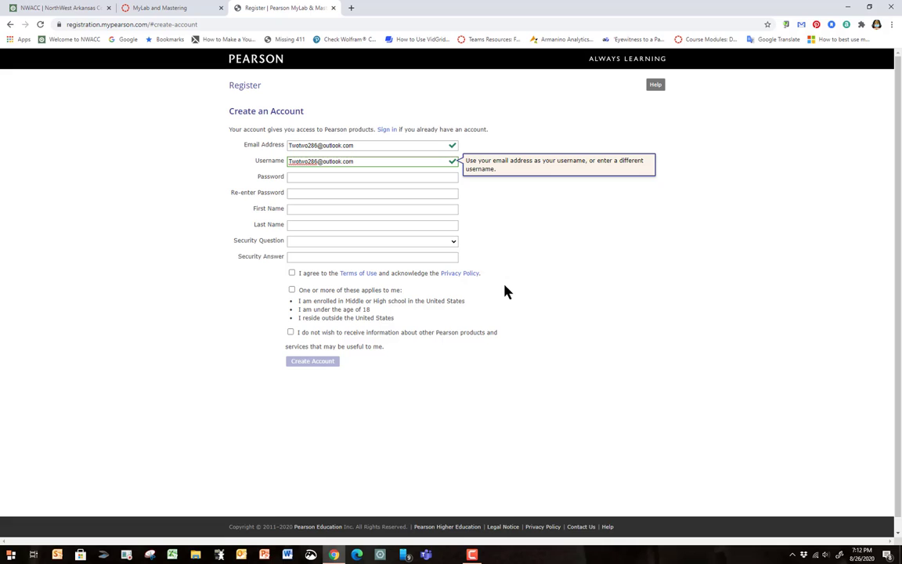
Step: Fill in the account password and re-enter it in the confirmation field, correcting a typo
left_click(335, 177)
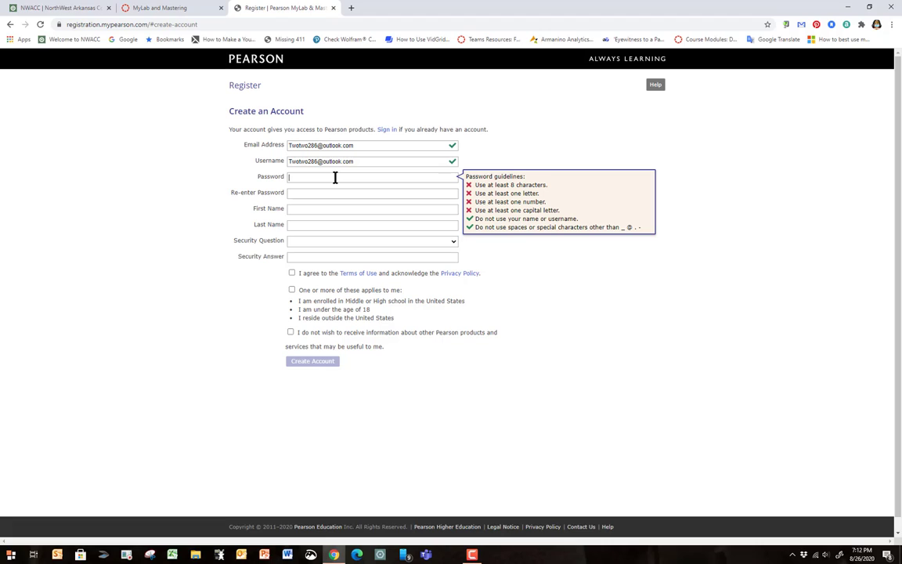
key("ctrl+v")
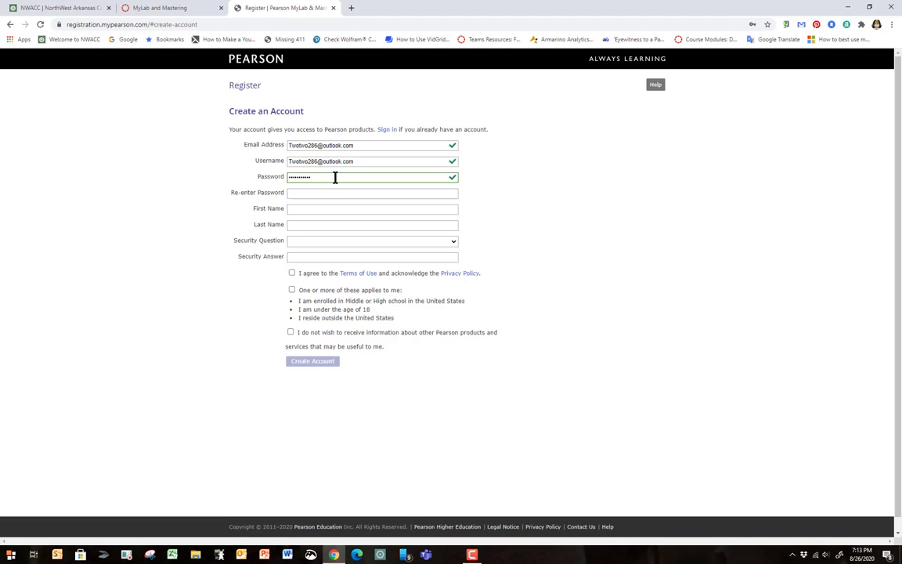
left_click(335, 193)
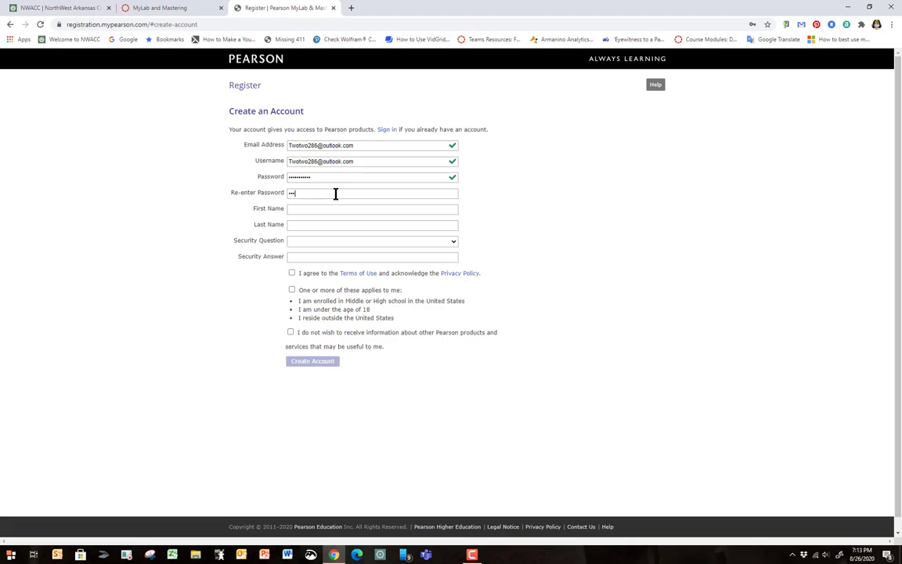
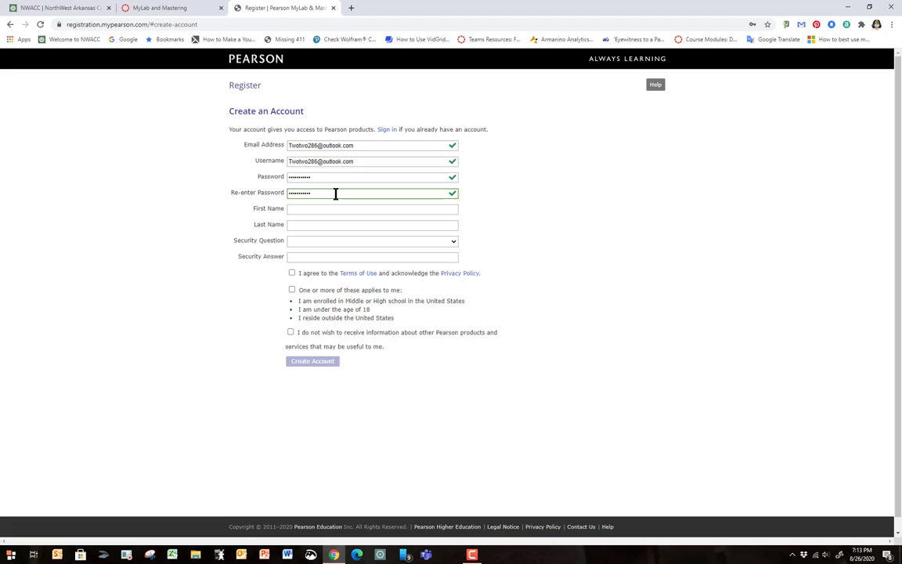
Step: Enter the account holder's first and last name
left_click(329, 210)
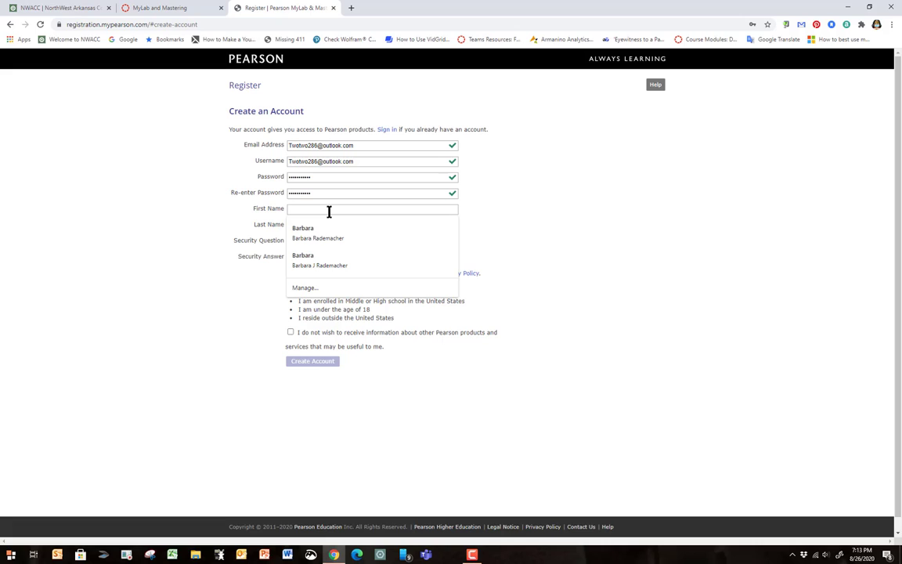
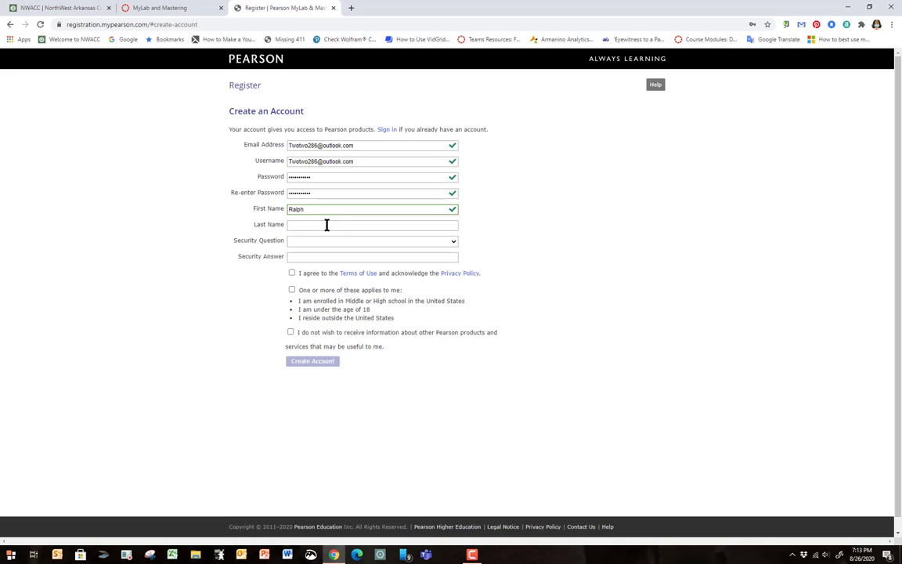
left_click(327, 226)
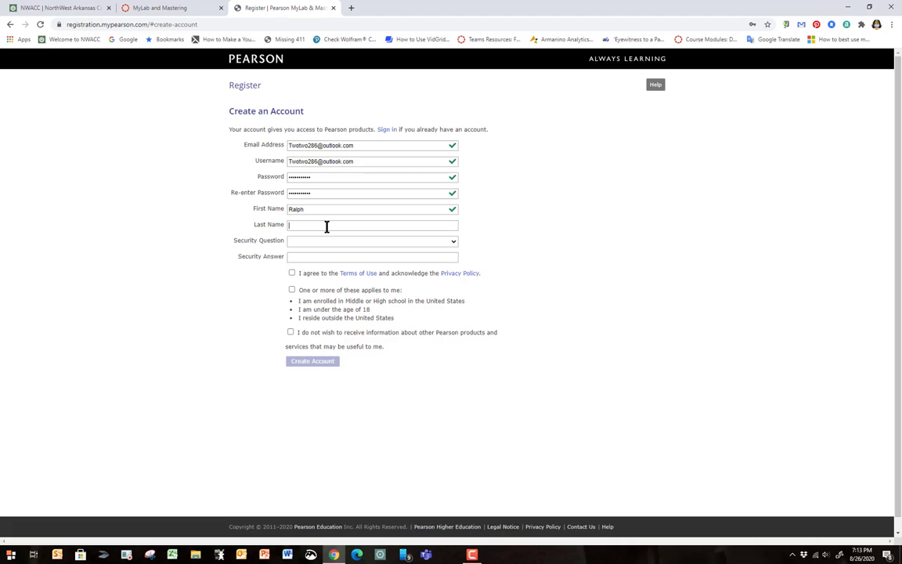
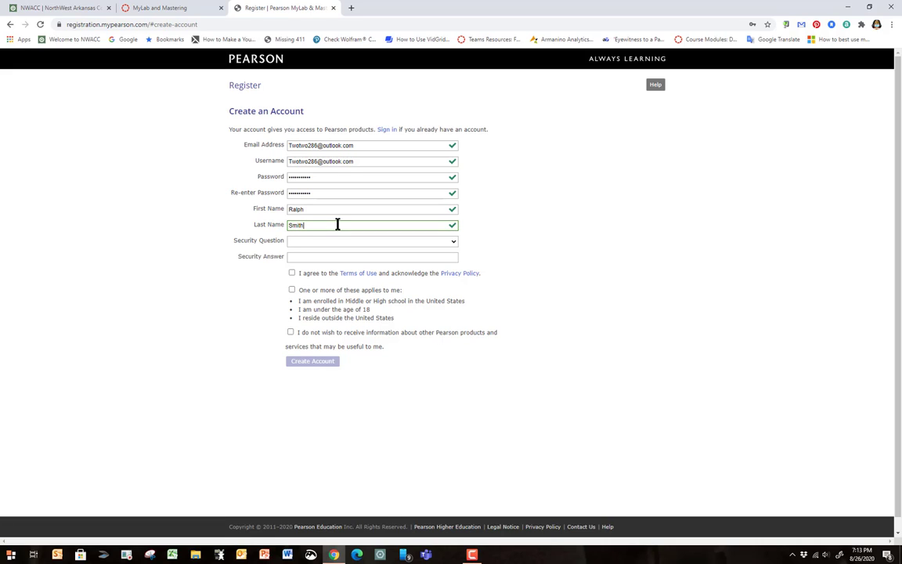
Step: Choose the father's middle name security question, type its answer, accept the terms, and opt out of marketing
left_click(327, 244)
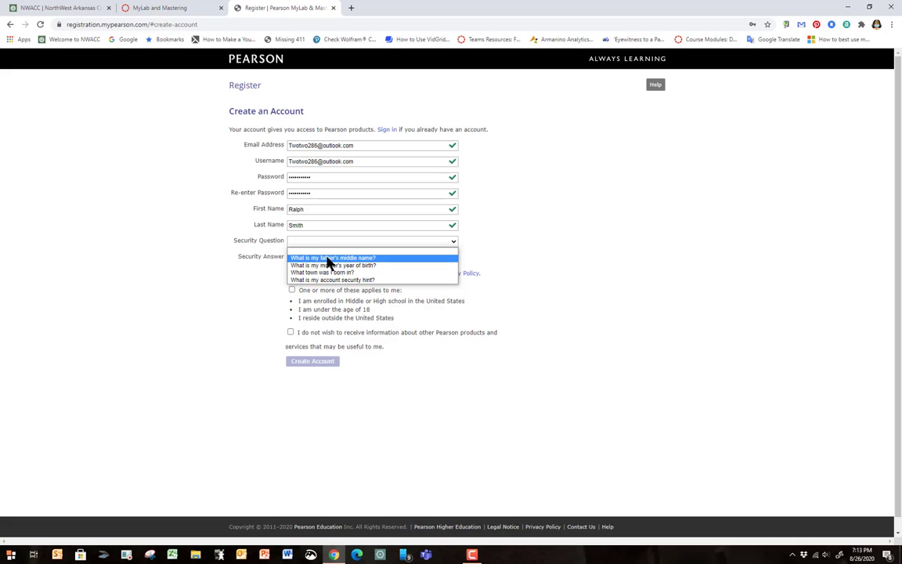
left_click(327, 257)
left_click(327, 258)
left_click(291, 272)
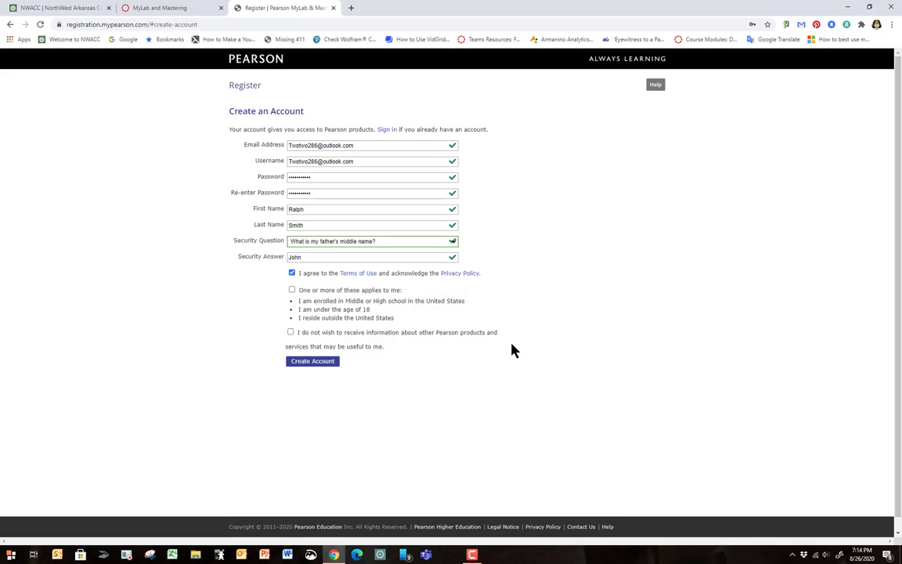
left_click(291, 333)
Step: Submit the Create Account form to reach the access code, card or PayPal options
left_click(313, 361)
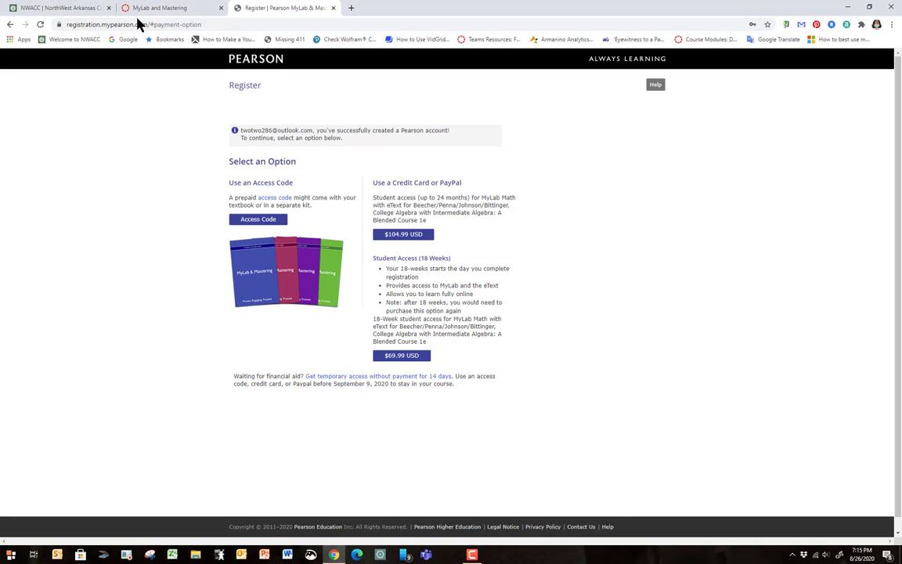
Step: Save the syllabus registration PDF as 'FD Doc Math 0103 - August deadline.pdf' and narrow the browser window
left_click(145, 14)
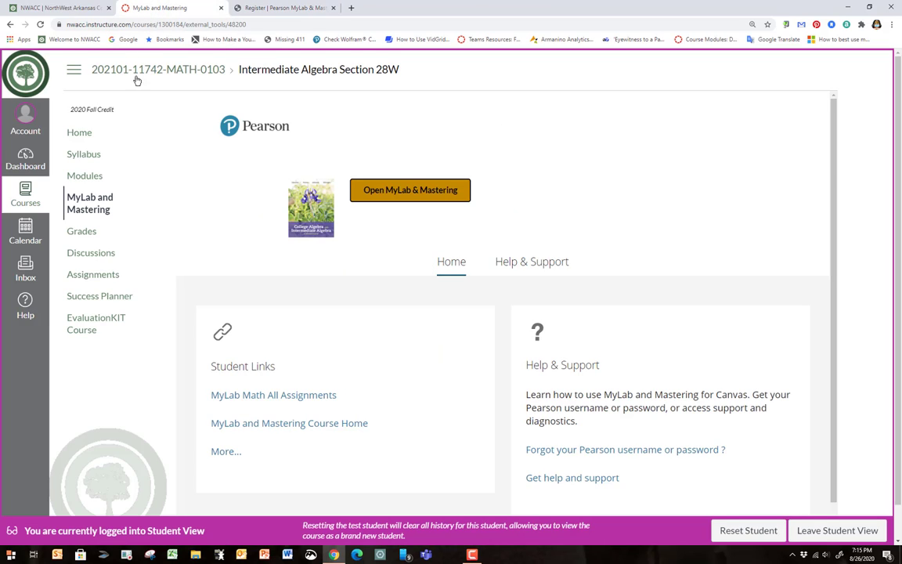
left_click(87, 158)
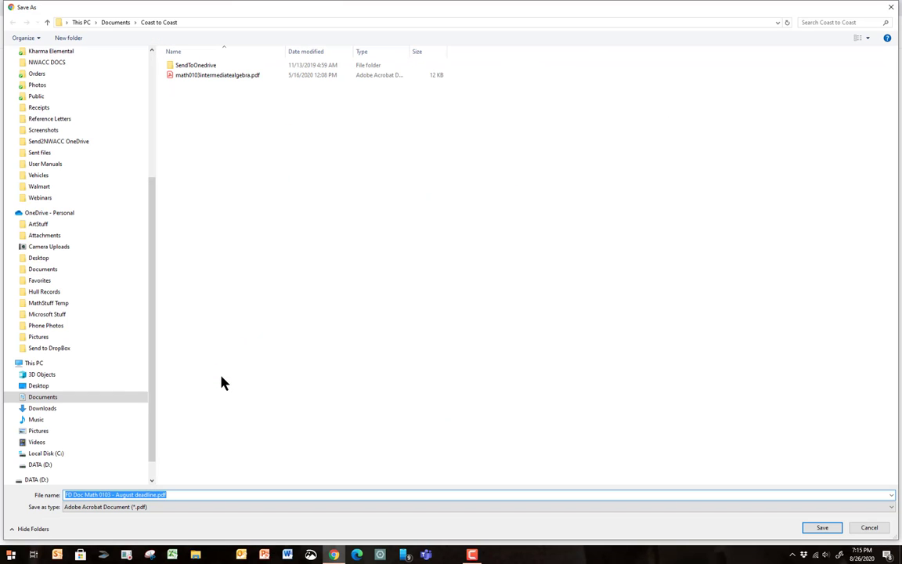
left_click(807, 530)
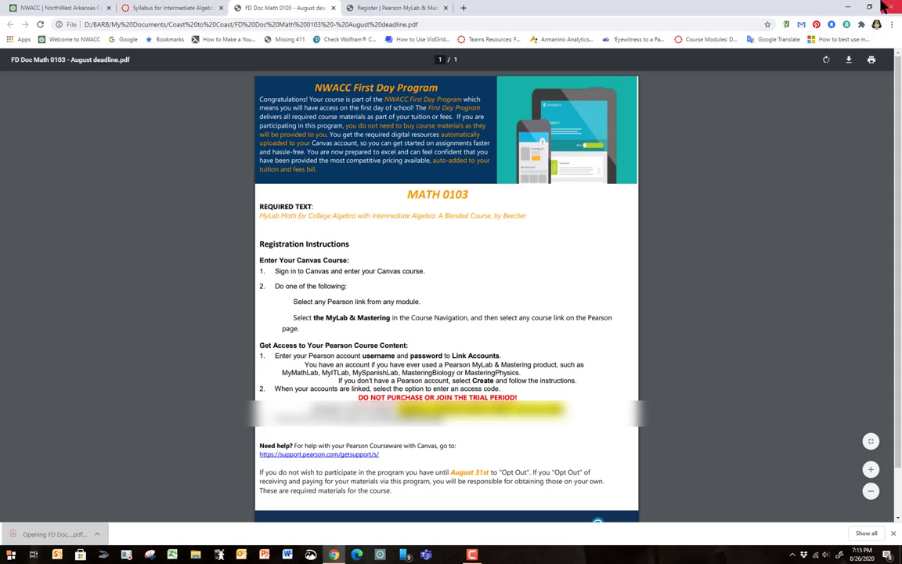
left_click(870, 7)
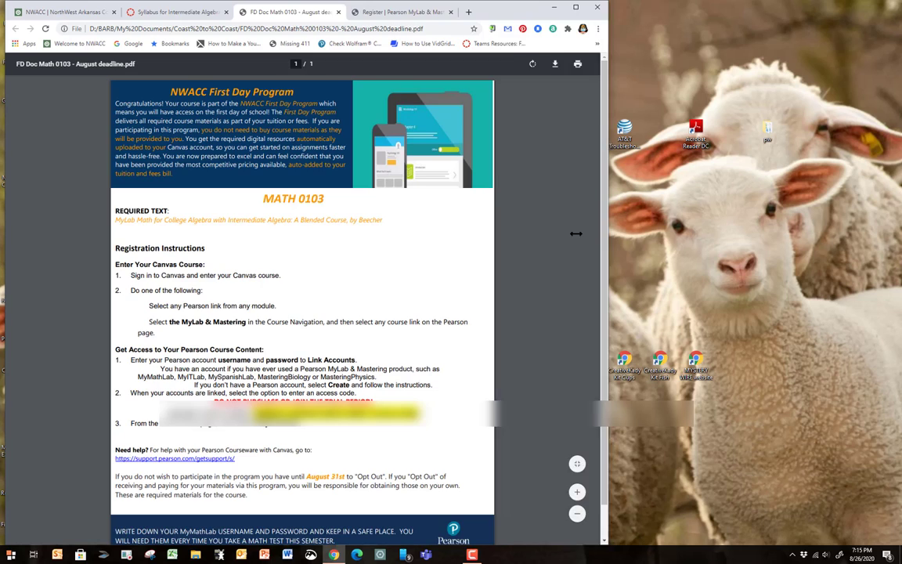
left_click_drag(607, 232, 435, 255)
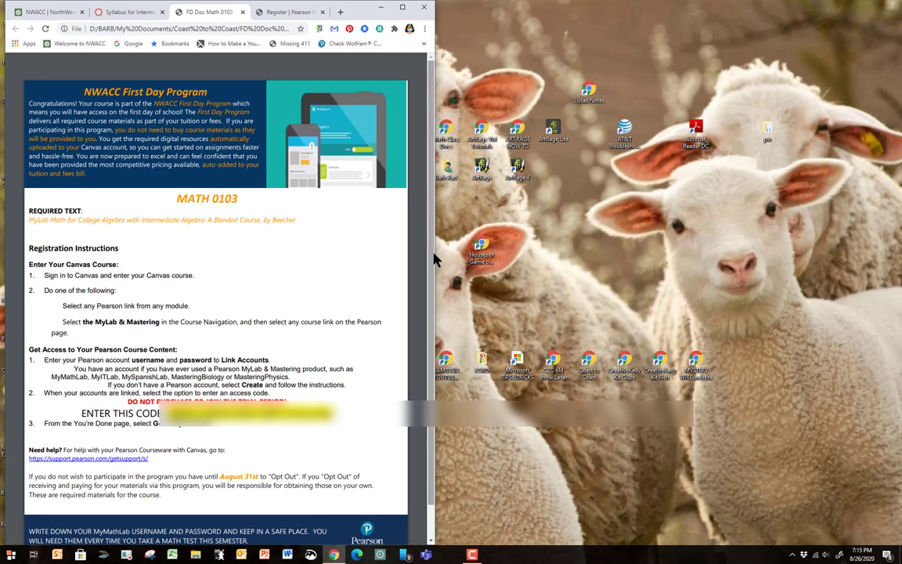
Step: Choose Access Code on the Pearson registration page, select the first code box, then return to the PDF
left_click(284, 15)
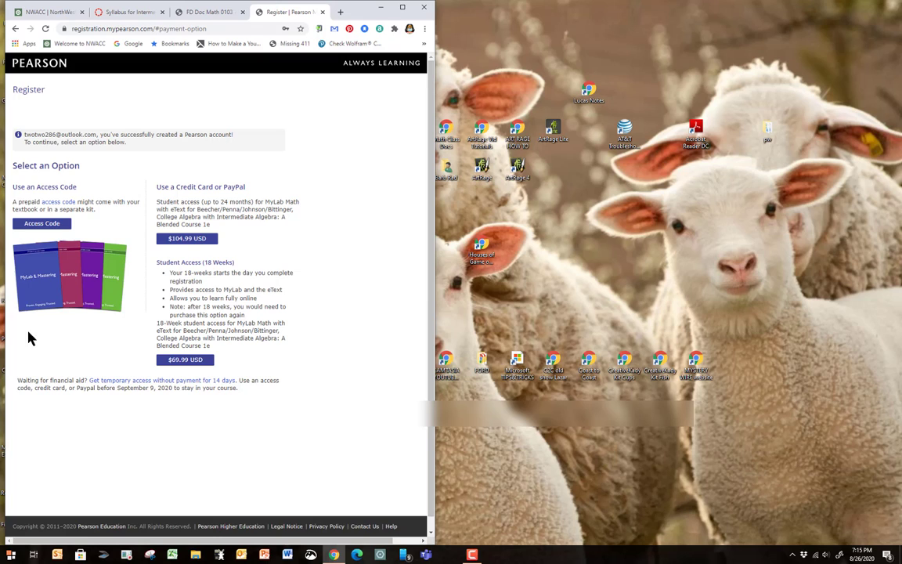
left_click(32, 224)
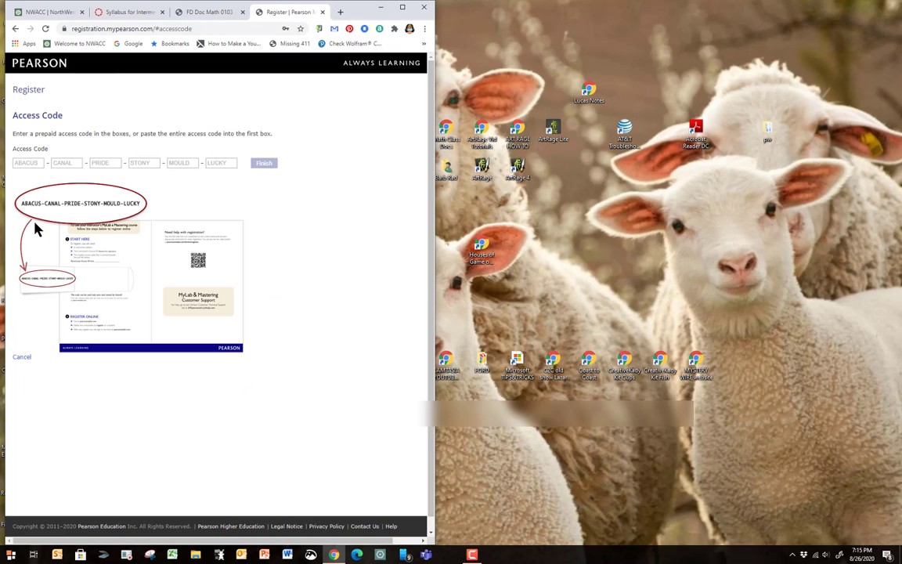
left_click(23, 163)
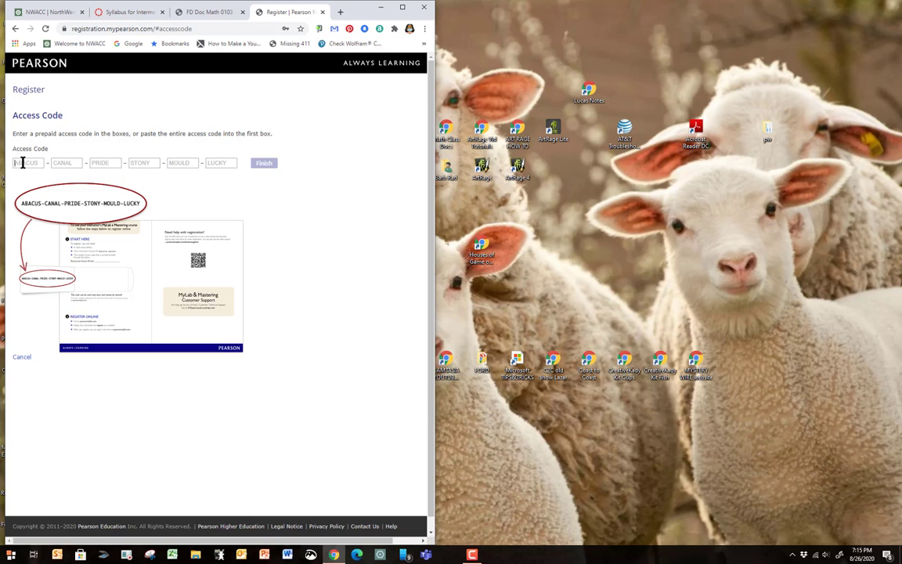
left_click(217, 14)
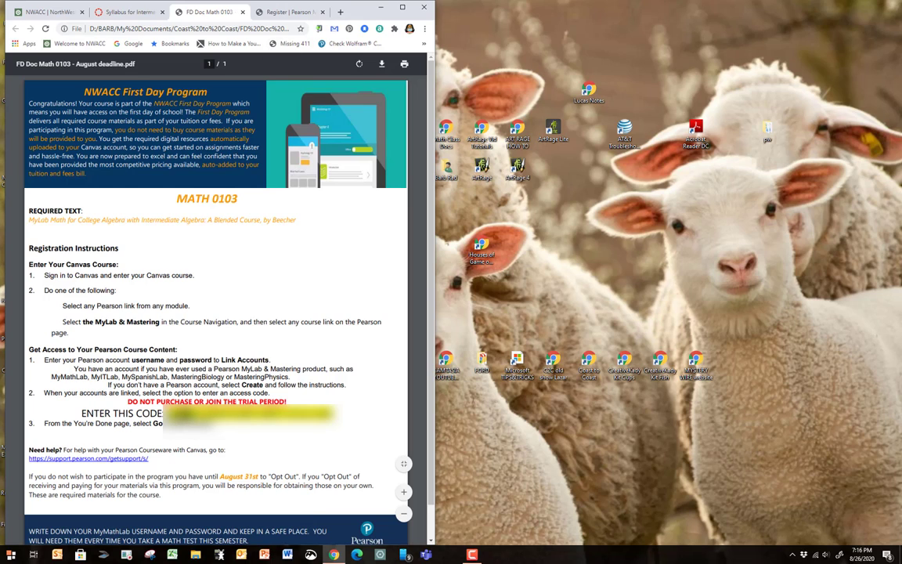
Step: Copy the access code from the instructions PDF and paste it into the Pearson code boxes
right_click(186, 441)
left_click(176, 380)
left_click(282, 13)
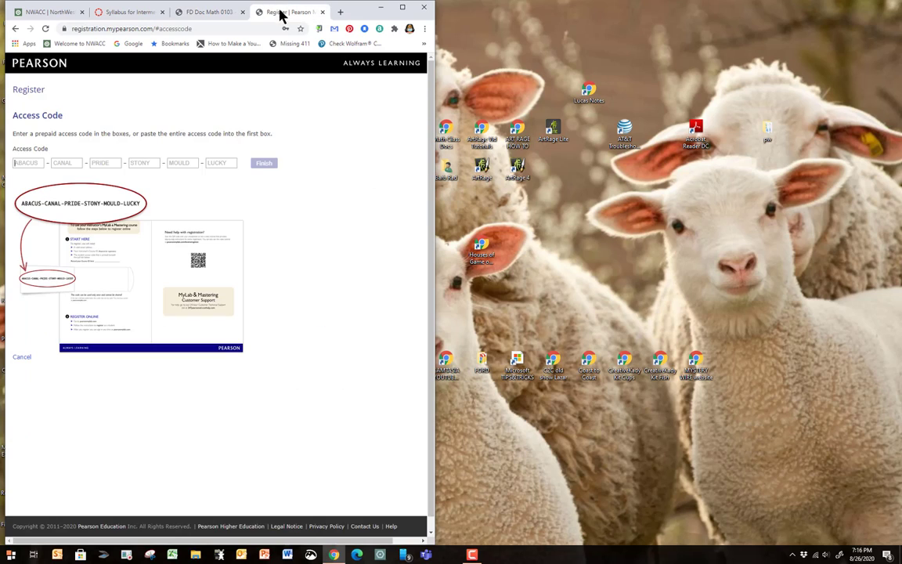
right_click(34, 163)
left_click(61, 243)
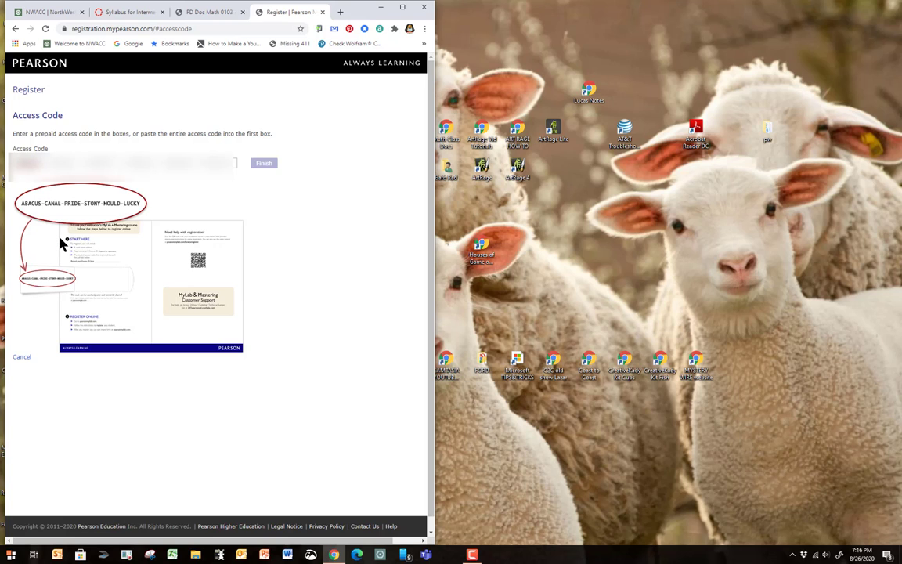
left_click(191, 14)
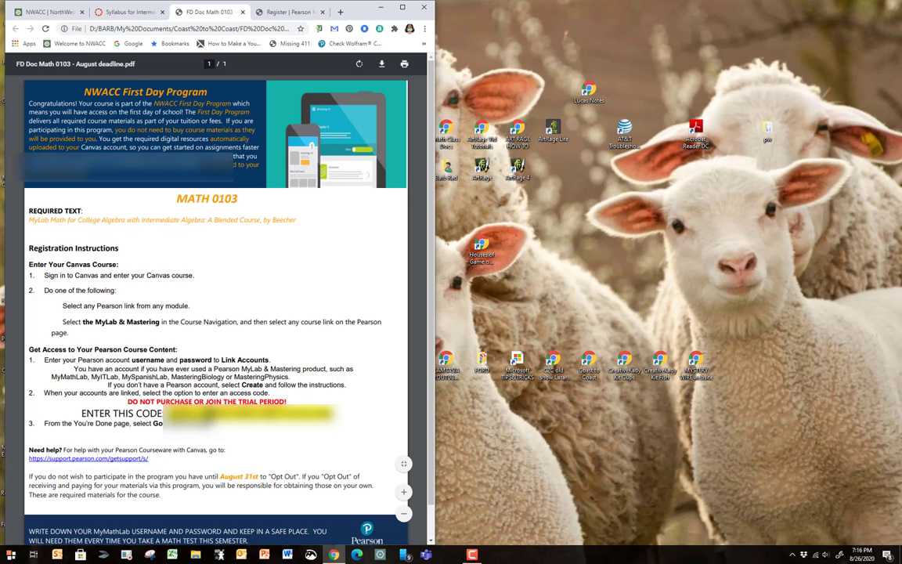
right_click(224, 440)
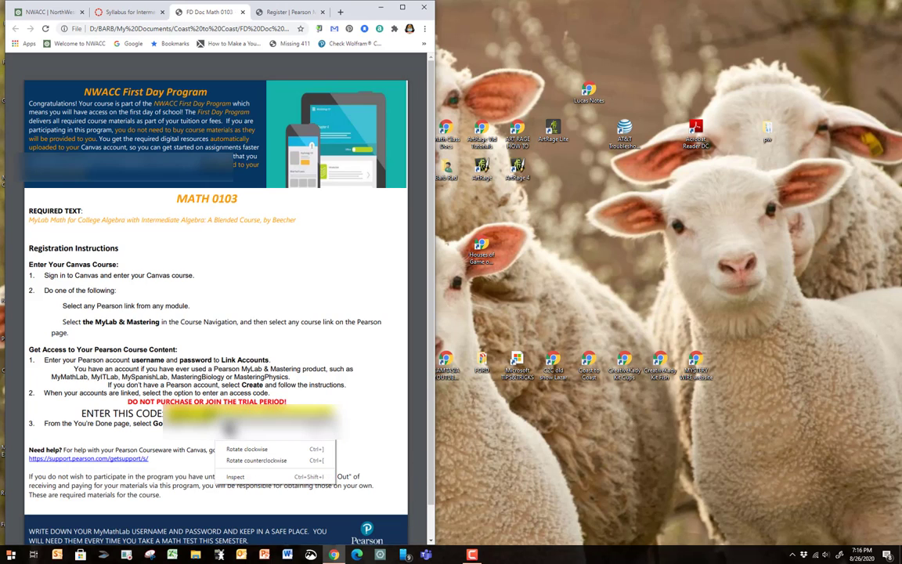
left_click(227, 425)
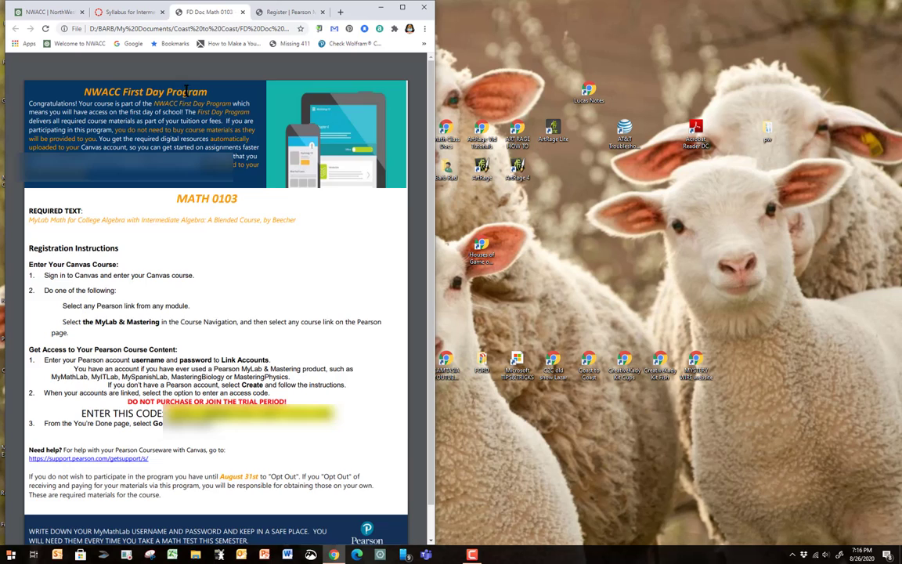
left_click(290, 13)
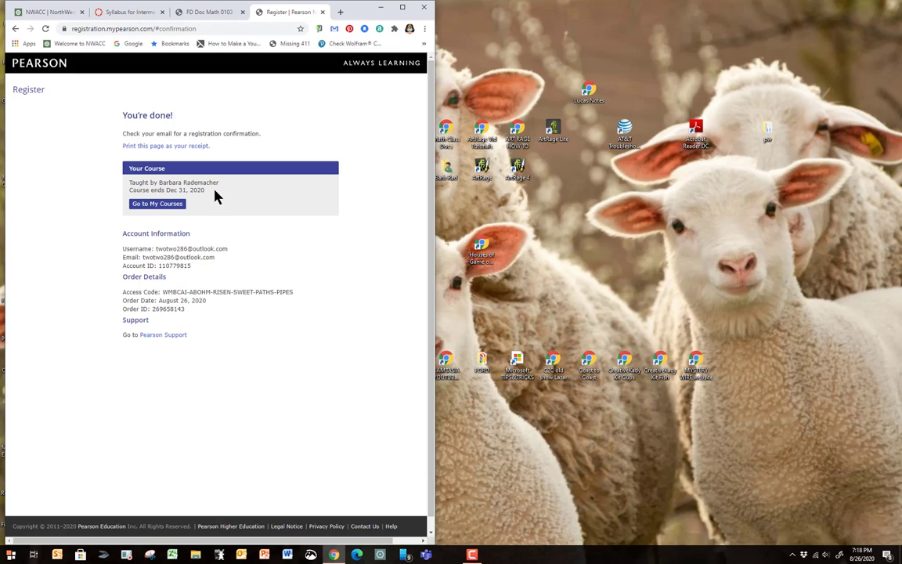
Step: Open the Fall2020 Intermediate Algebra Sec 28W course home and scroll down to its assignments
left_click(148, 204)
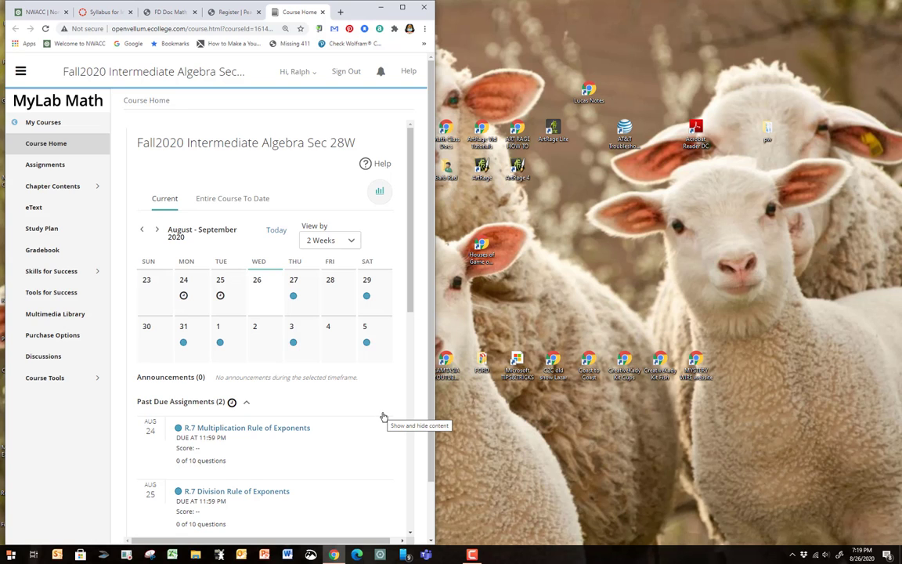
scroll(384, 417, "down", 6)
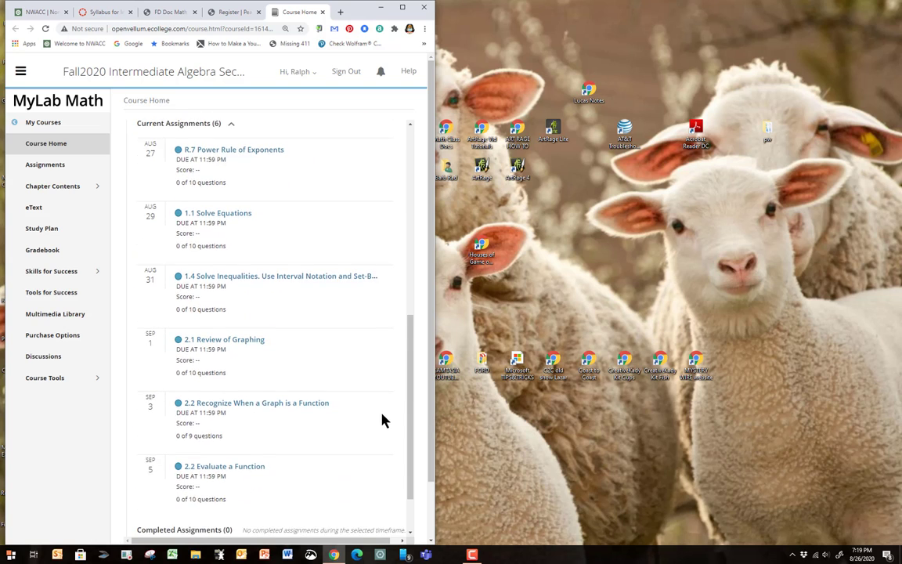
scroll(383, 420, "down", 3)
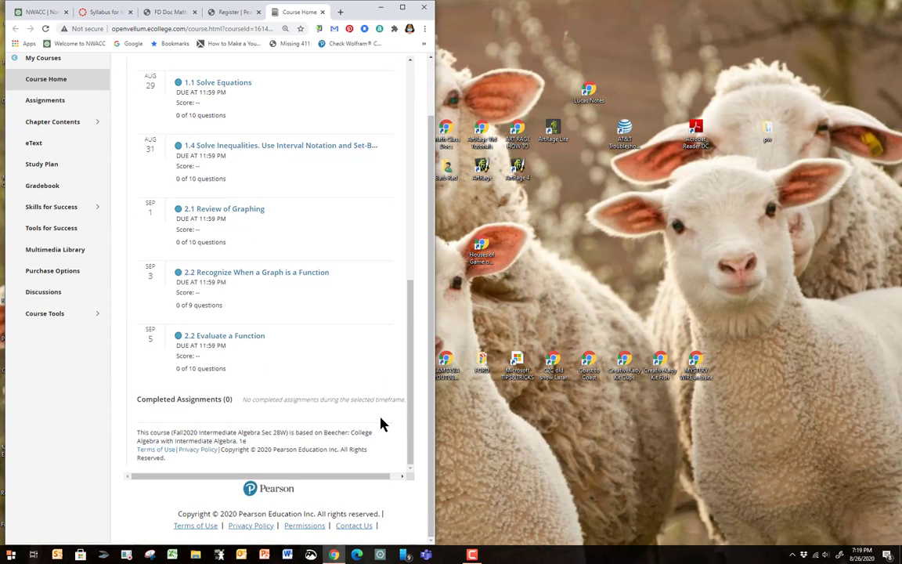